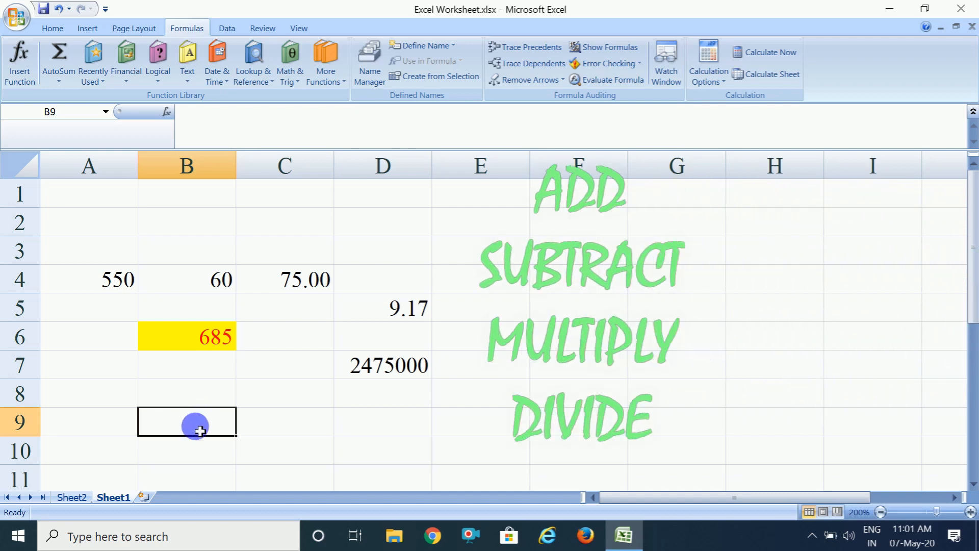
type("=")
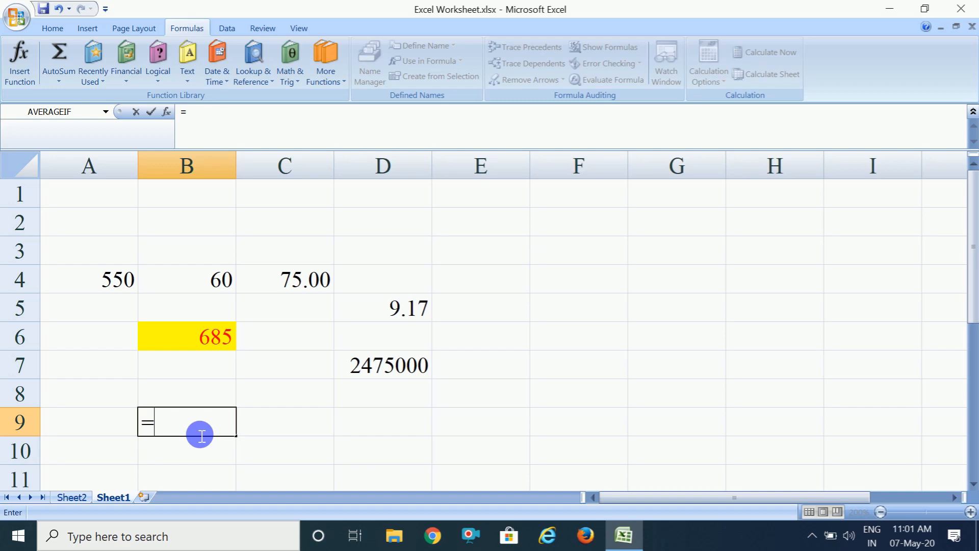
type("su")
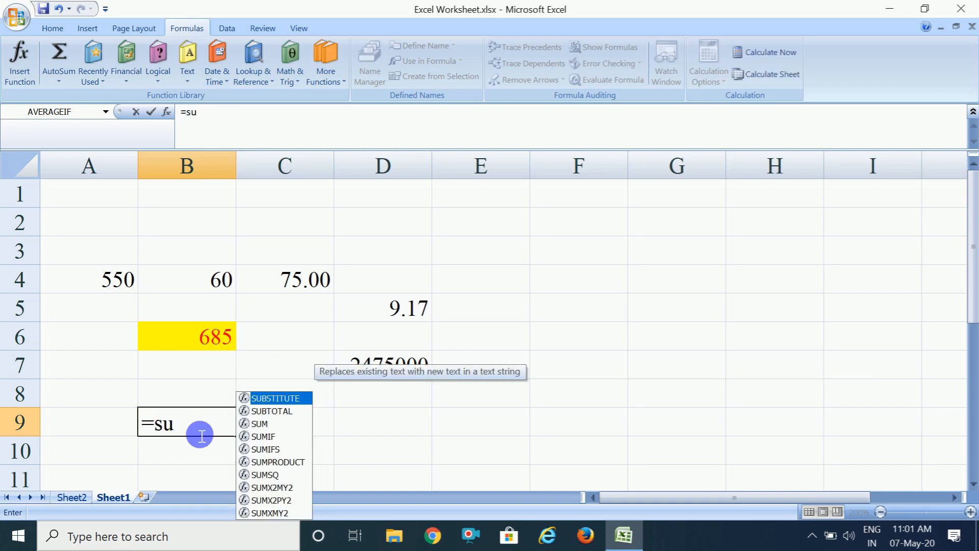
type("m")
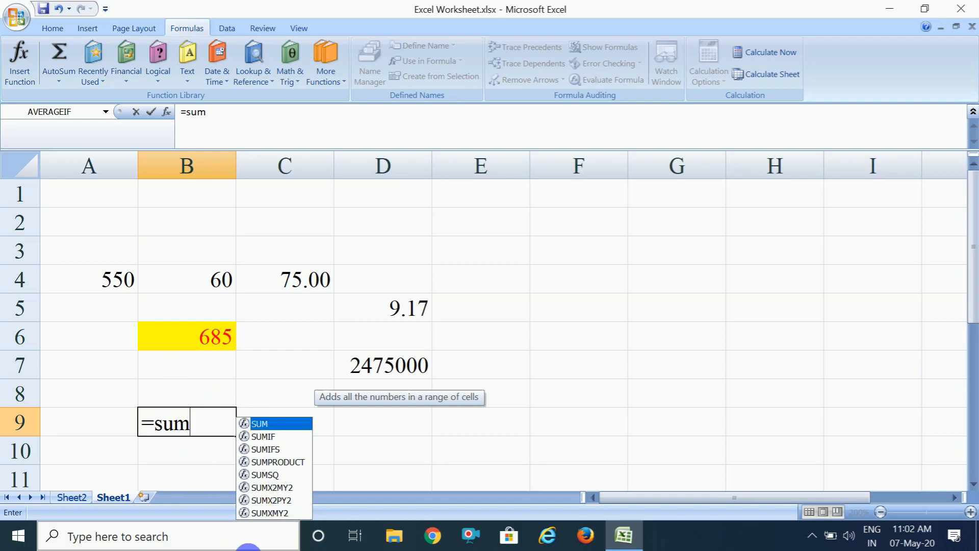
type("(")
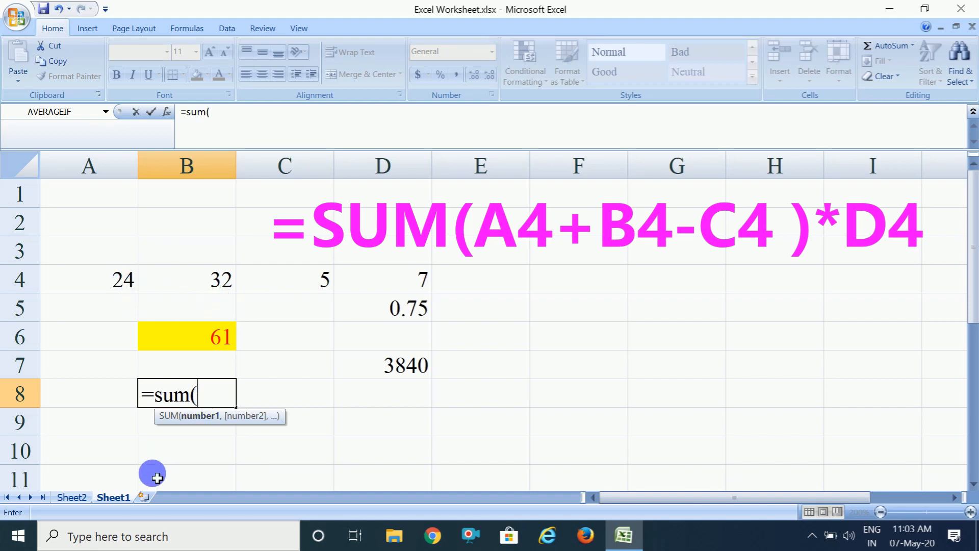
Complete the SUM formula in B8 as =SUM(A4+B4-C4)*D4 and commit it.
left_click(129, 284)
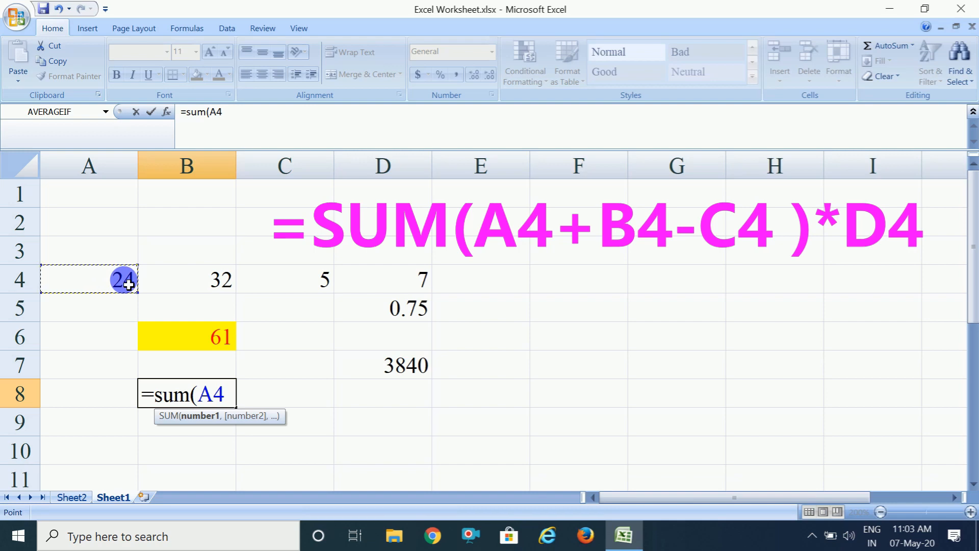
type("+")
left_click(181, 280)
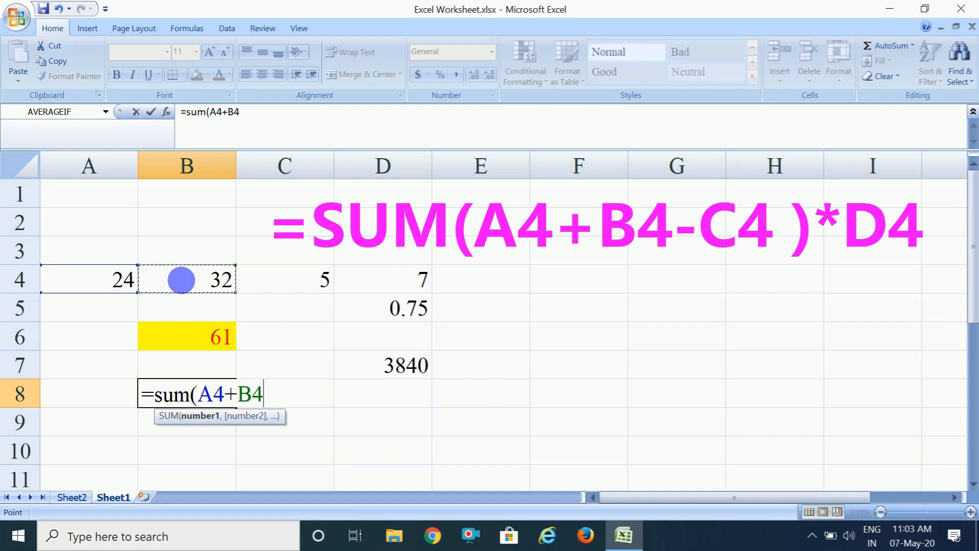
type(")")
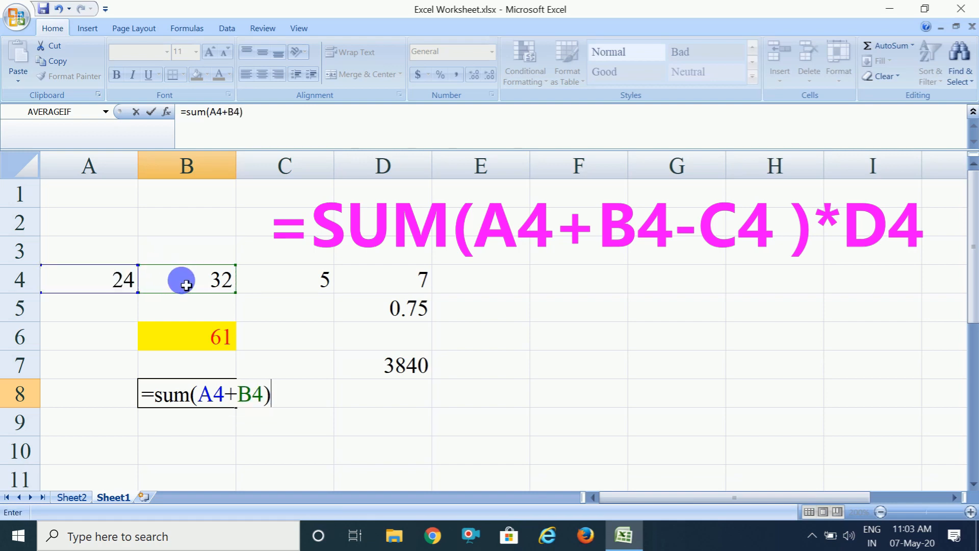
left_click(264, 397)
type("-")
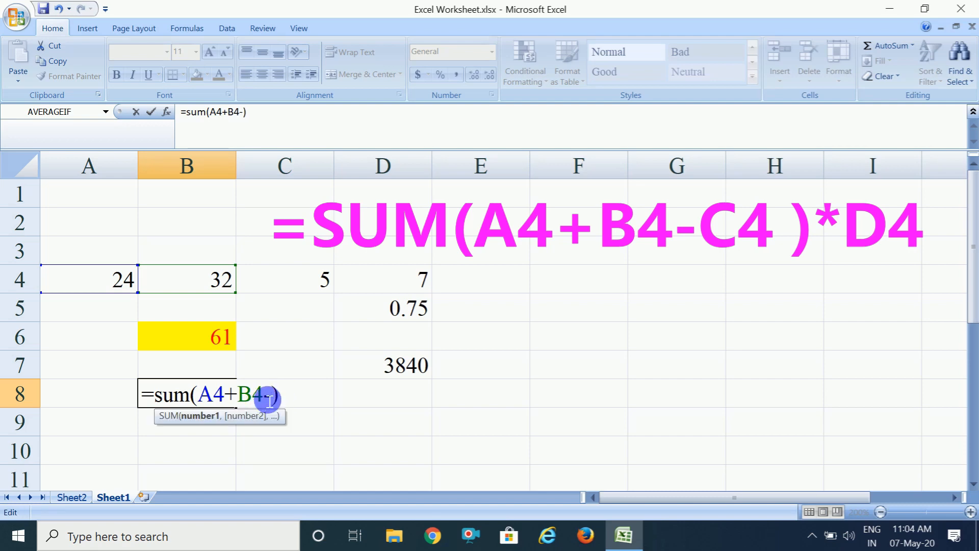
left_click(328, 279)
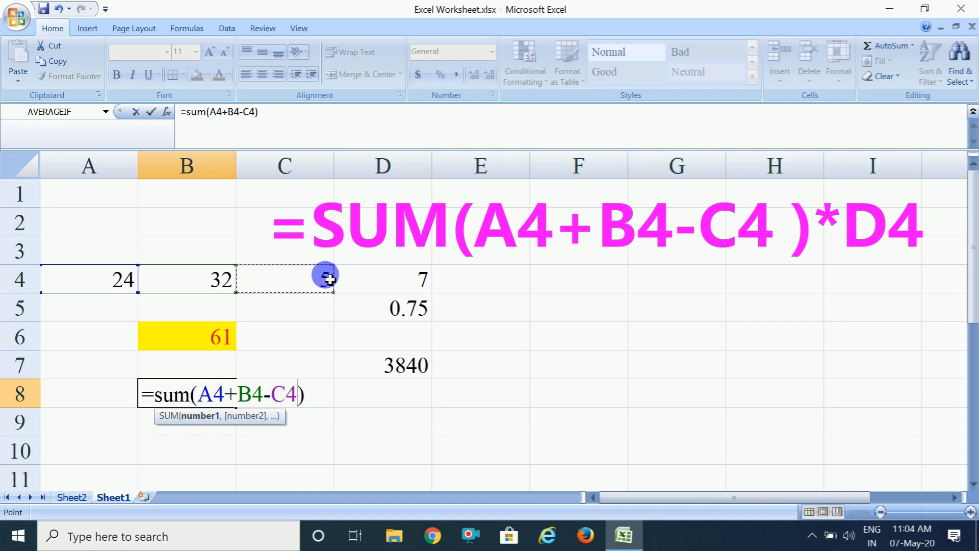
left_click(318, 402)
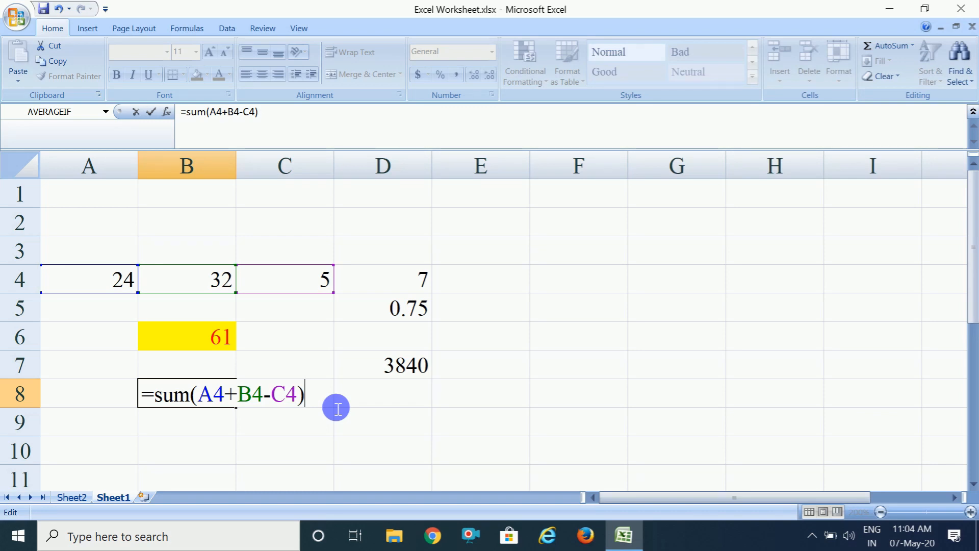
type("*")
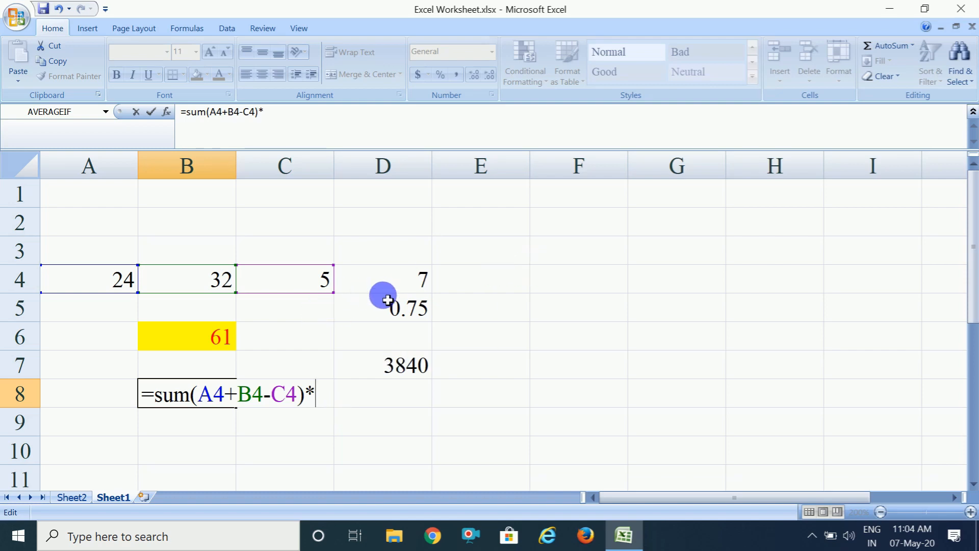
left_click(400, 277)
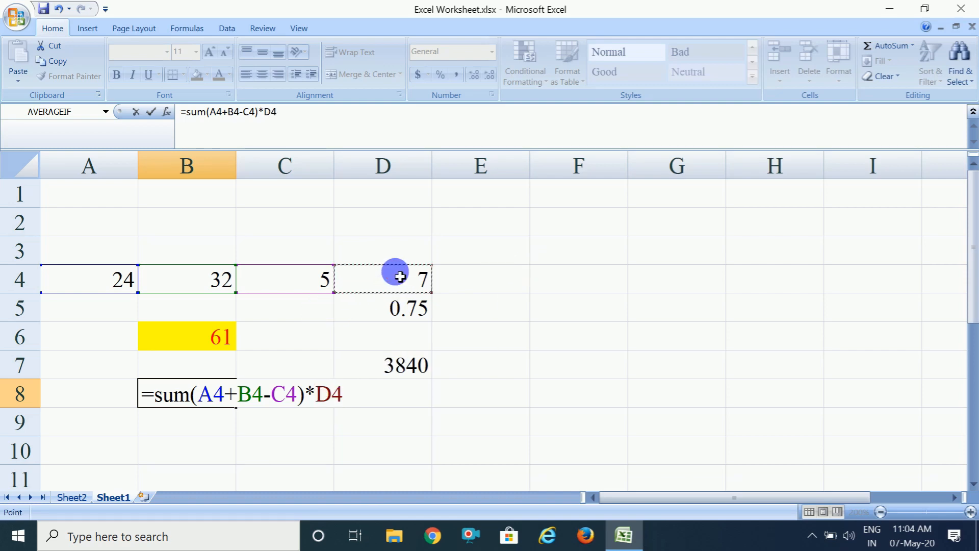
key("Tab")
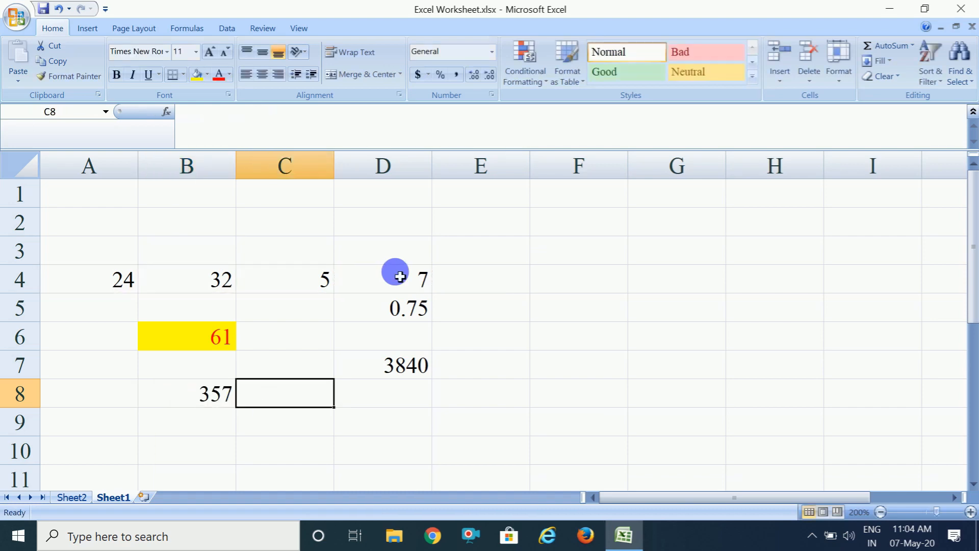
In the B8 formula, close the SUM parenthesis after B4 and replace the minus before C4 with multiplication.
left_click(188, 406)
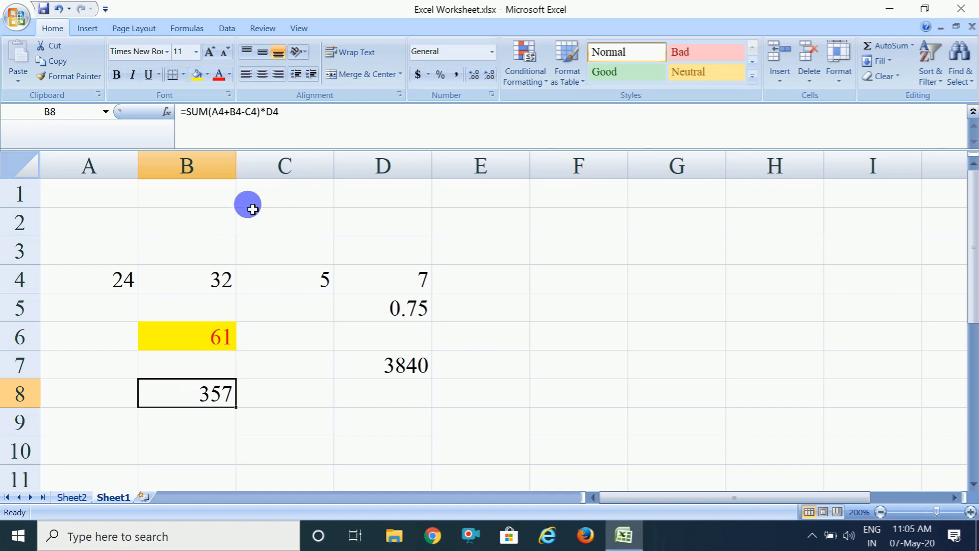
left_click(329, 112)
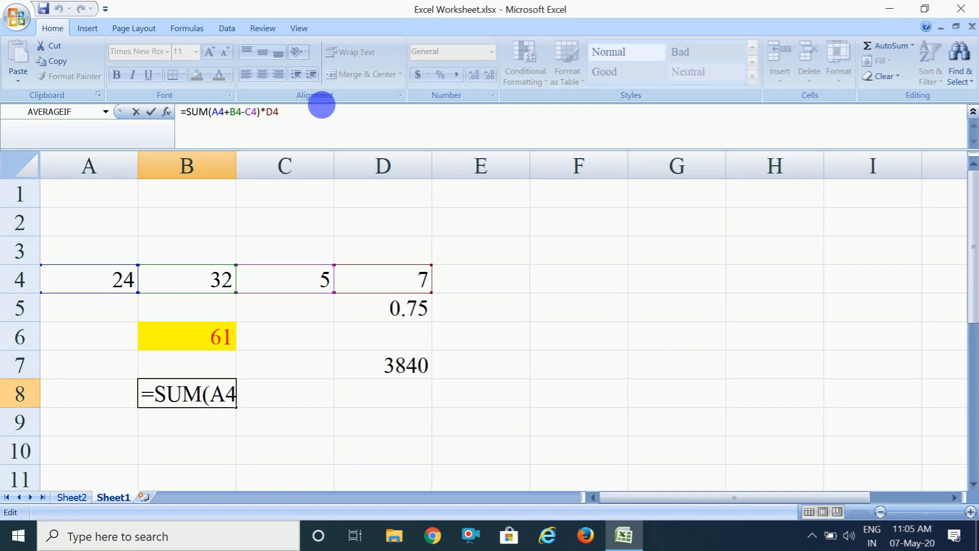
left_click(251, 121)
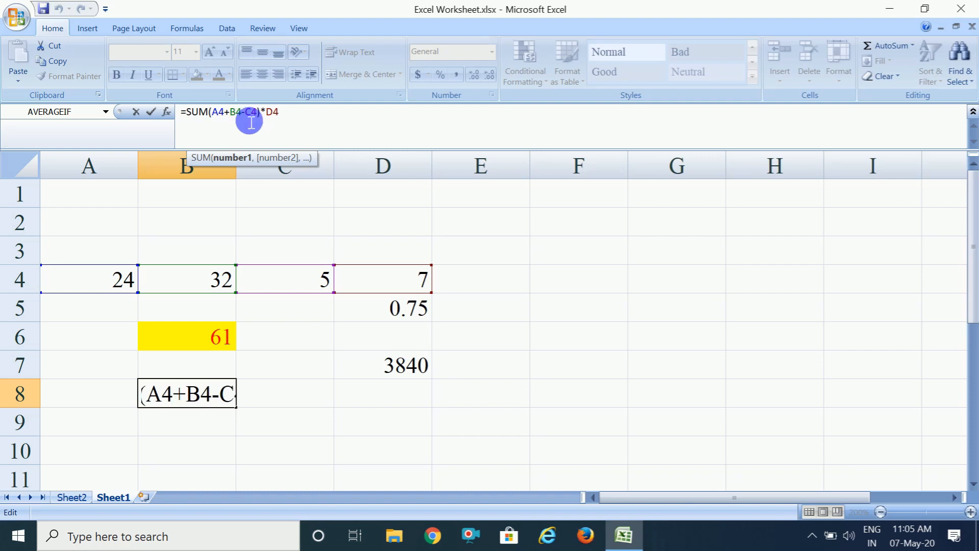
type(")")
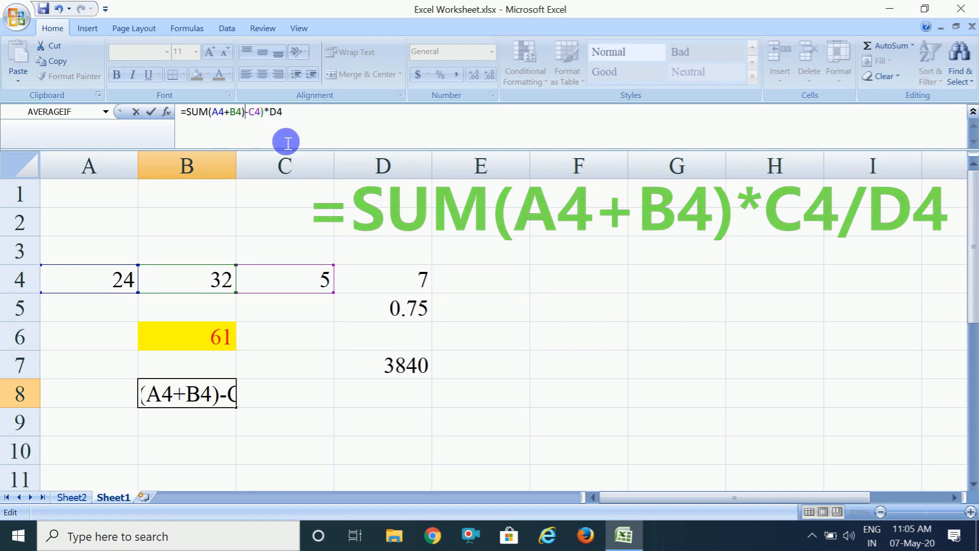
key("Delete")
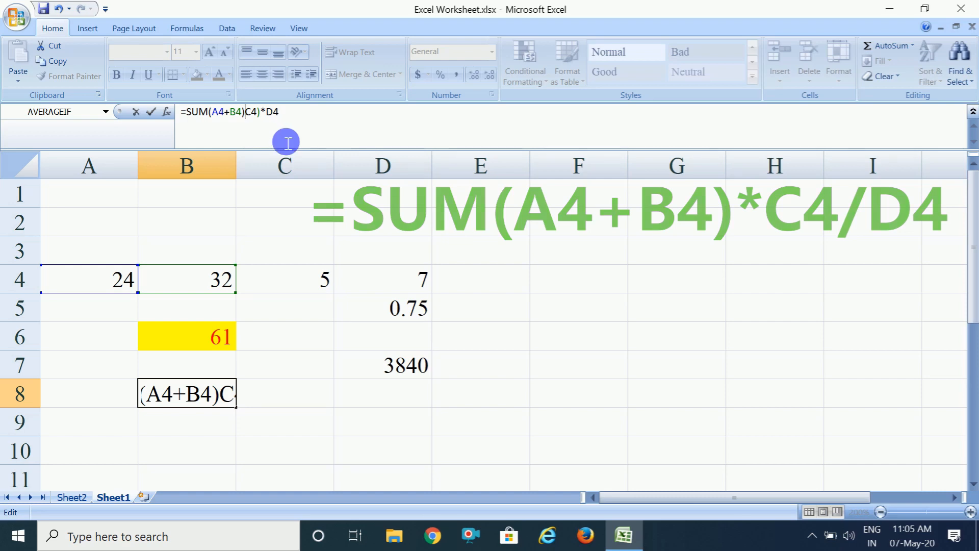
type("*")
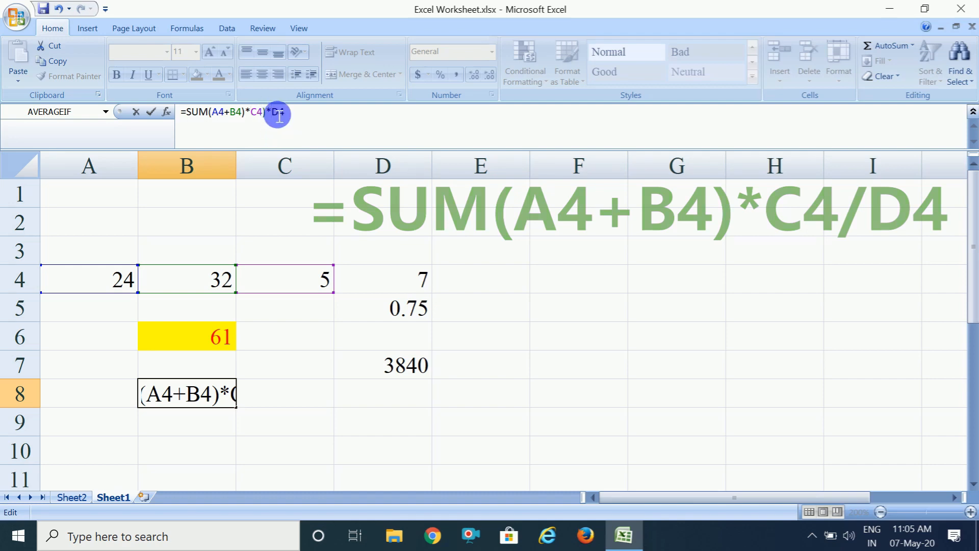
Replace the extra parenthesis and multiplication before D4 with division, so B8 reads =SUM(A4+B4)*C4/D4.
key("BackSpace")
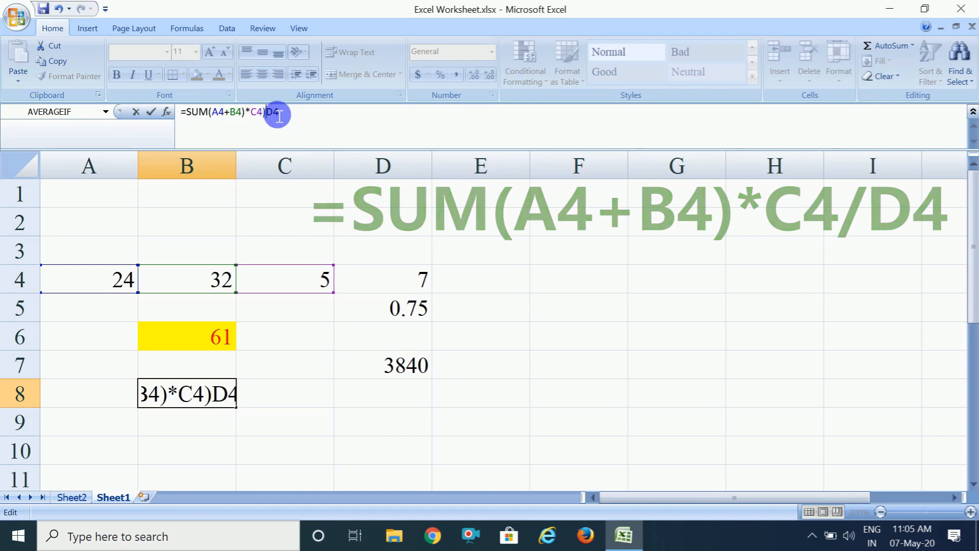
type("?")
key("BackSpace")
key("BackSpace")
type("/")
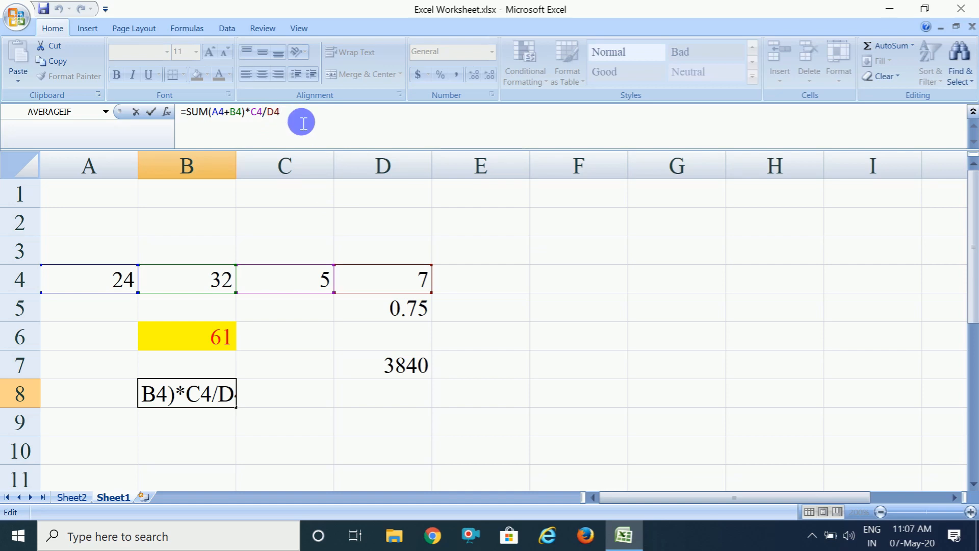
key("Tab")
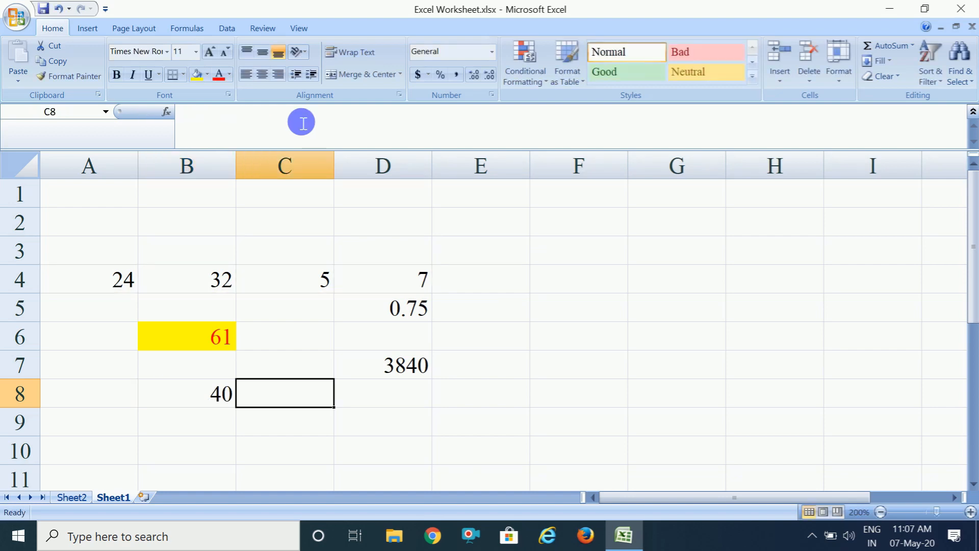
left_click(204, 403)
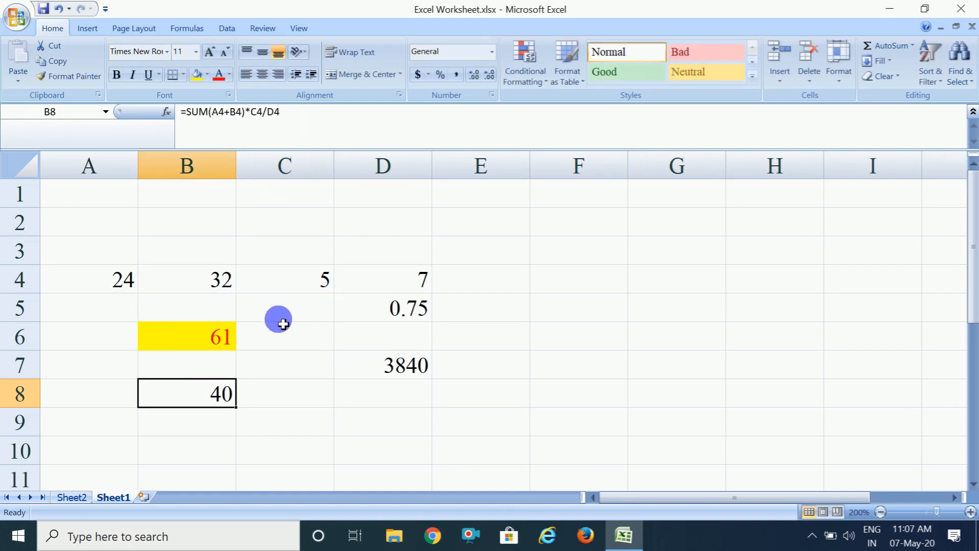
Enter the formula =A4+B4 in cell B9.
left_click(208, 430)
type("=")
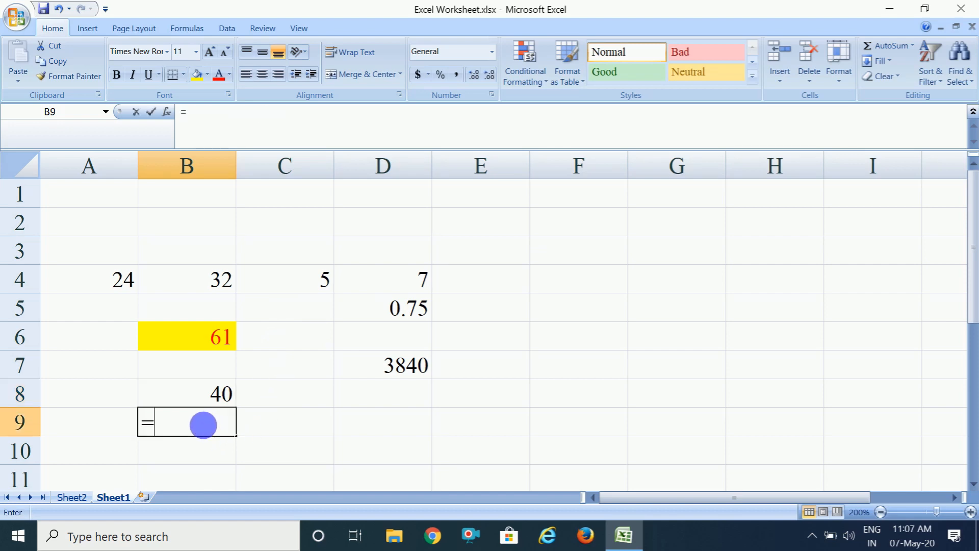
left_click(99, 290)
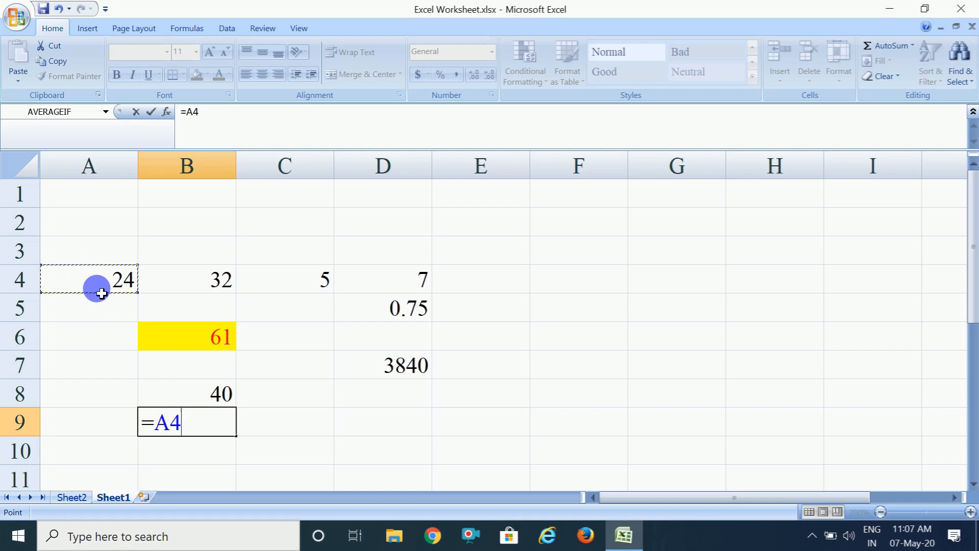
type("+")
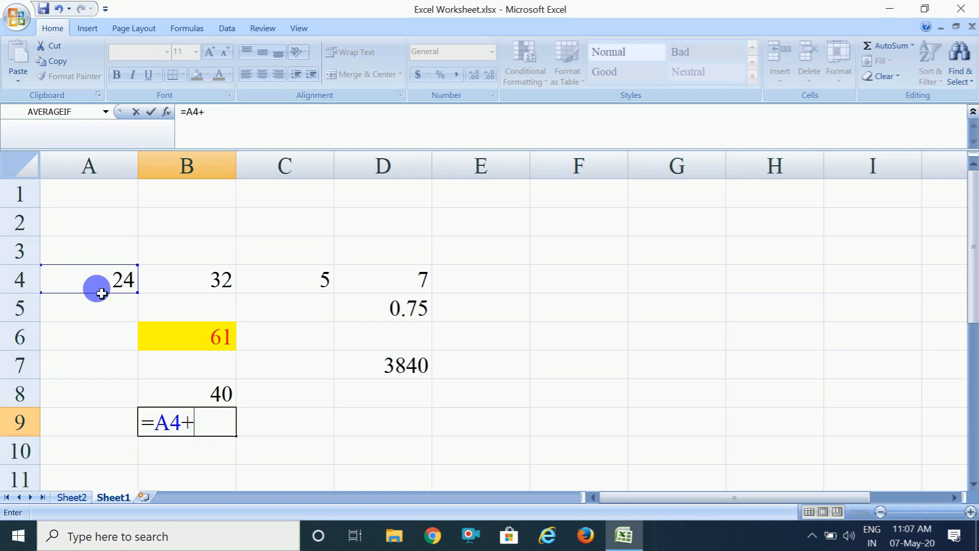
left_click(203, 281)
key("Tab")
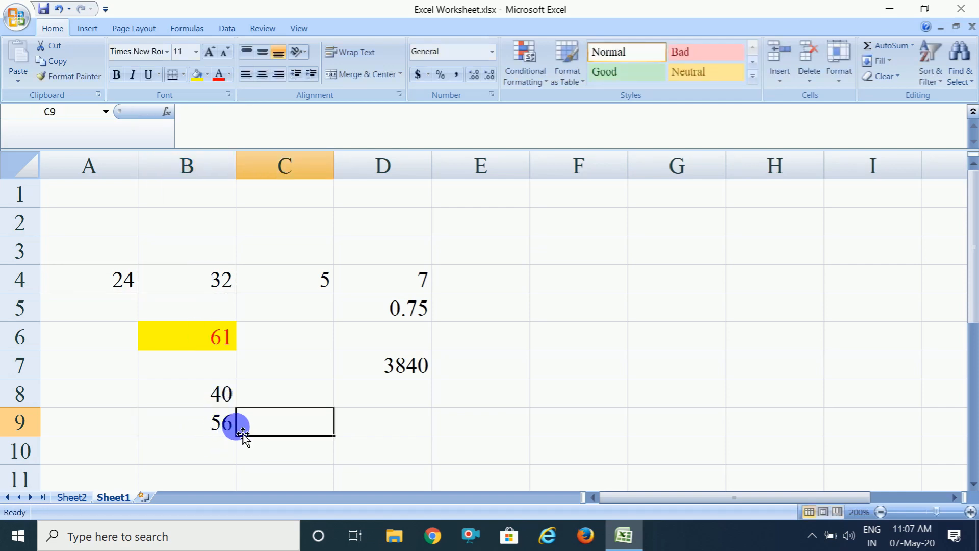
Multiply the sum in B9 by C4 with the formula =B9*C4 in cell C9.
type("=")
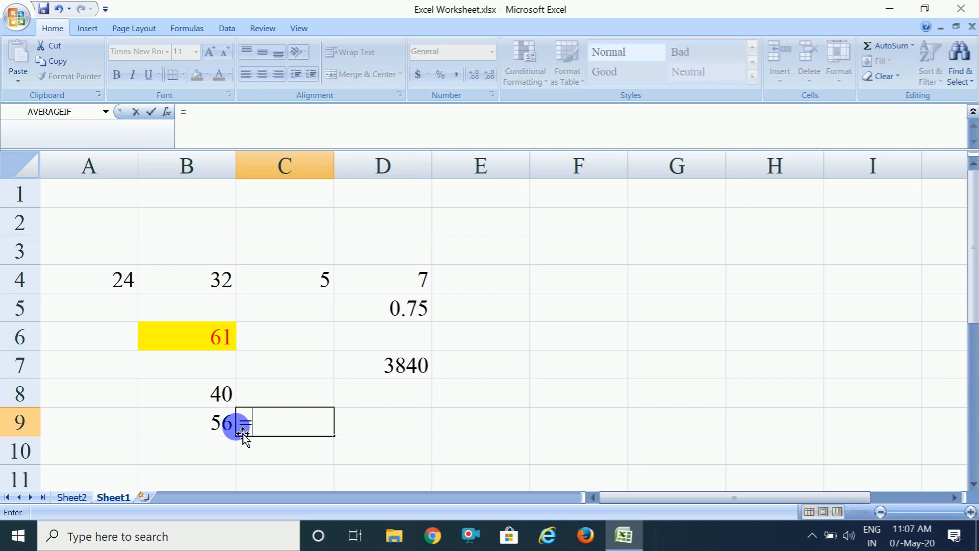
left_click(213, 425)
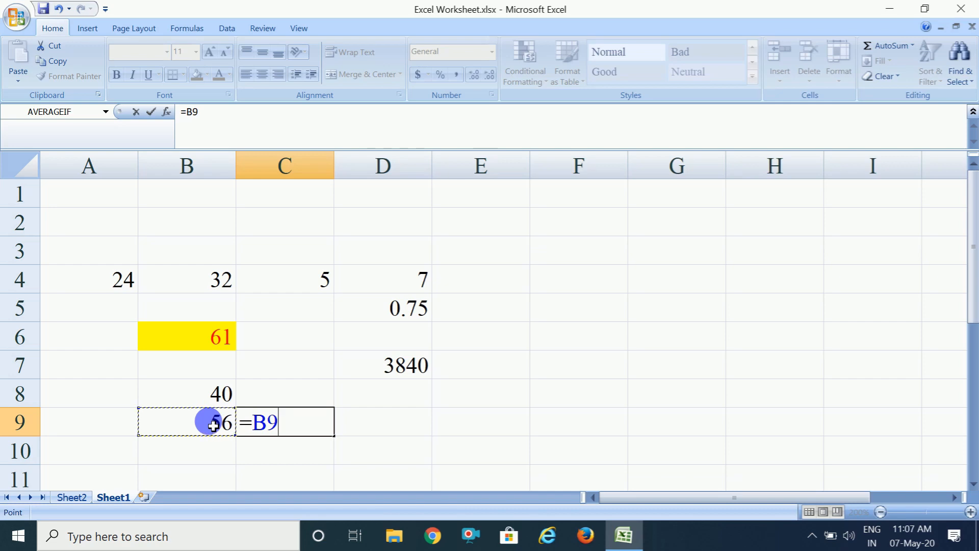
type("*")
left_click(321, 286)
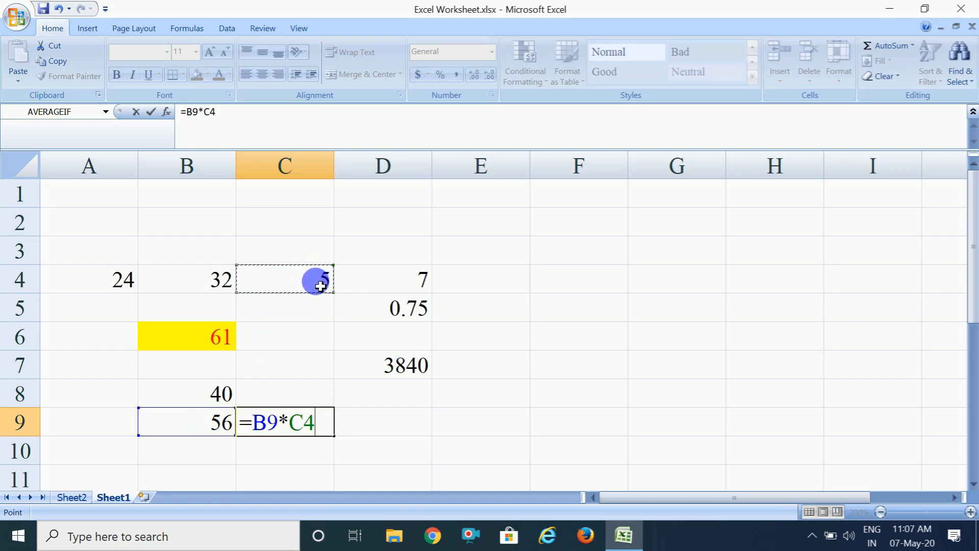
key("Tab")
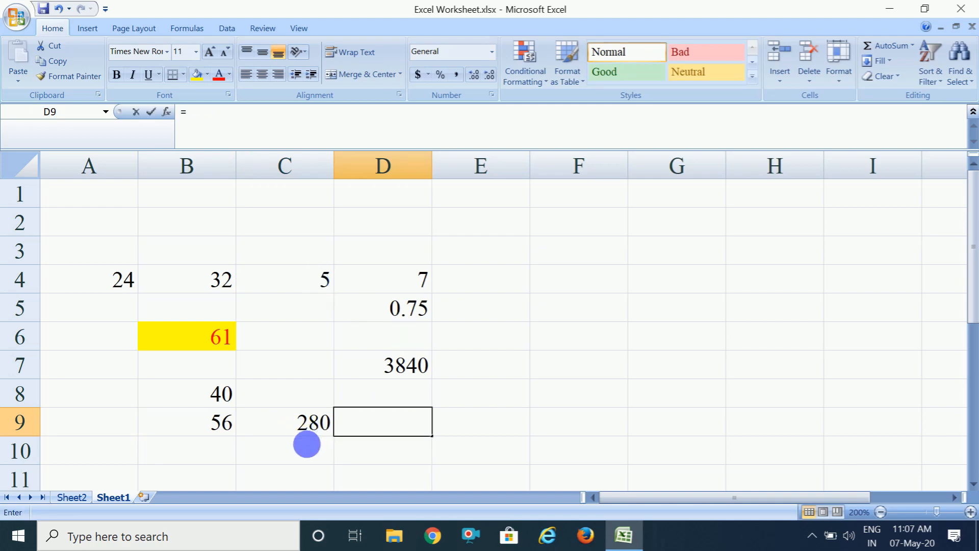
Divide the product in C9 by D4 with the formula =C9/D4 in cell D9.
type("=")
left_click(316, 434)
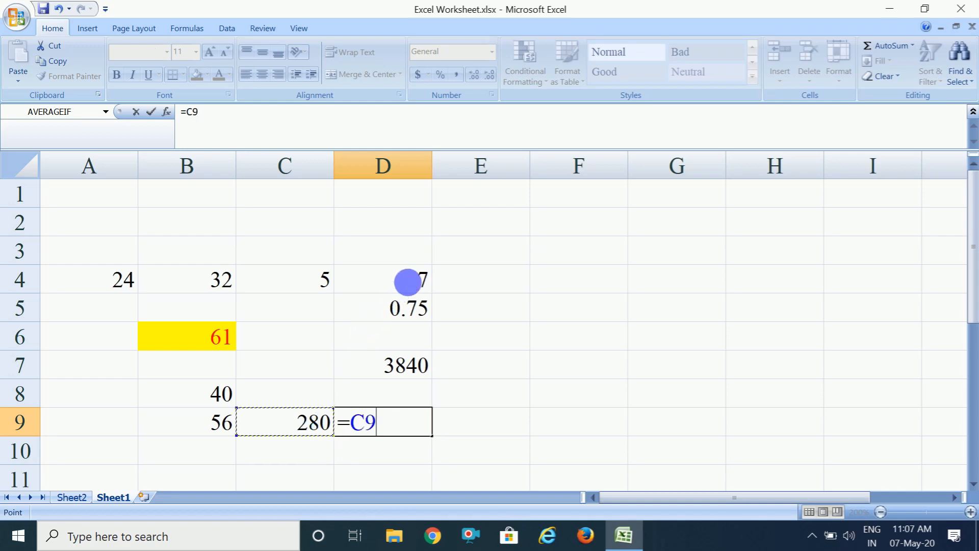
type("/")
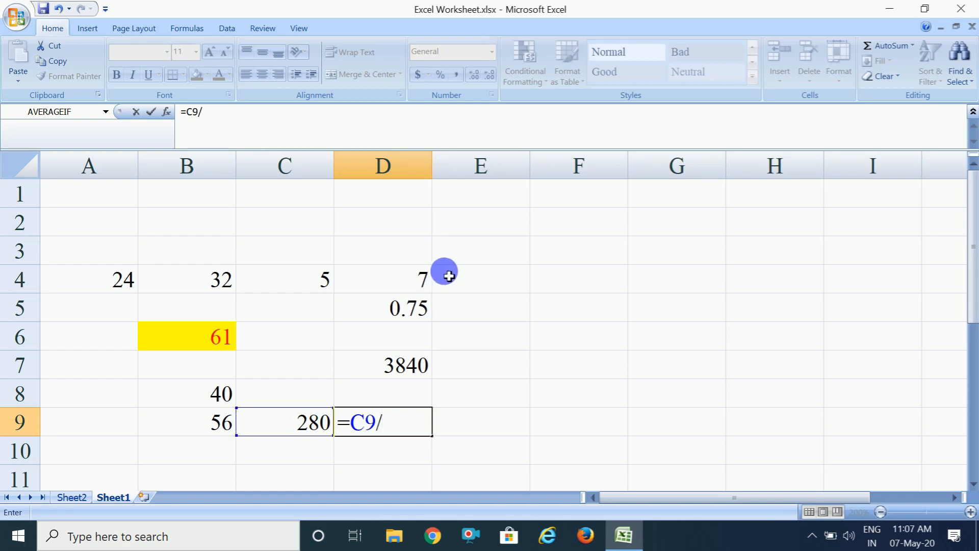
left_click(432, 284)
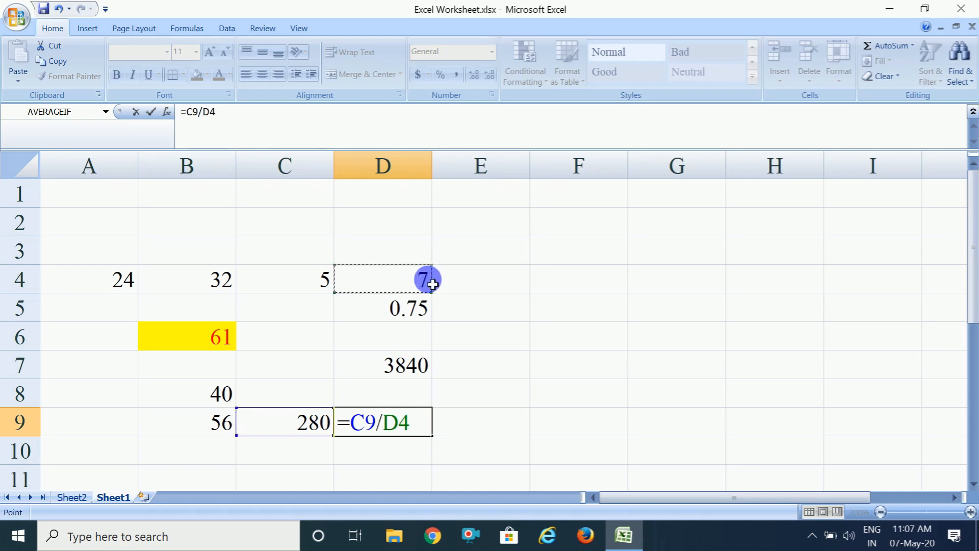
key("Return")
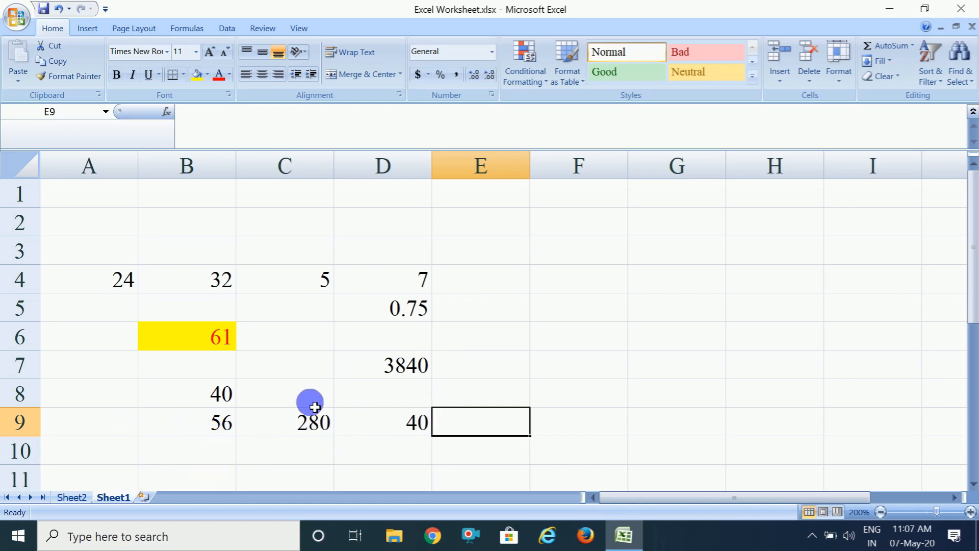
Add up the range A4 to D4 with the formula =SUM(A4:D4) in cell B10.
left_click(210, 408)
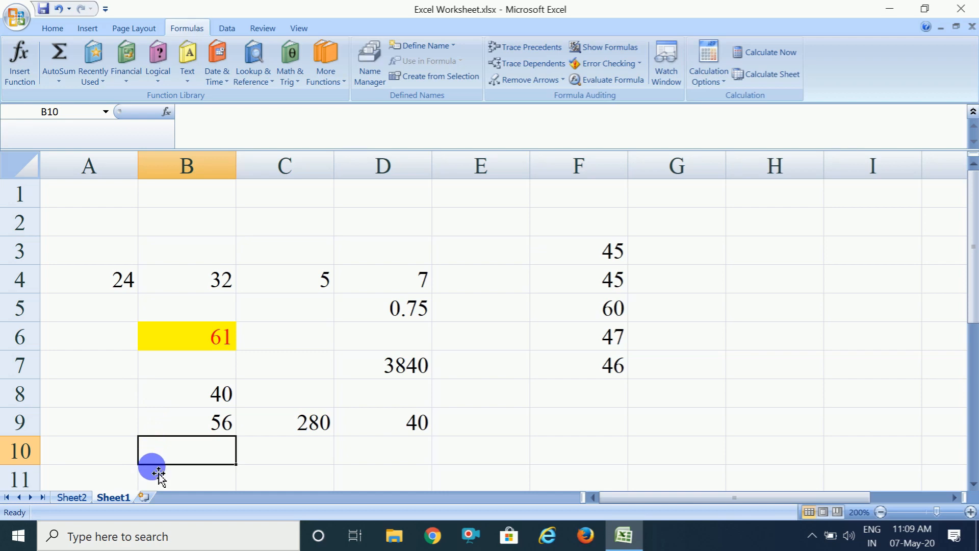
type("=s")
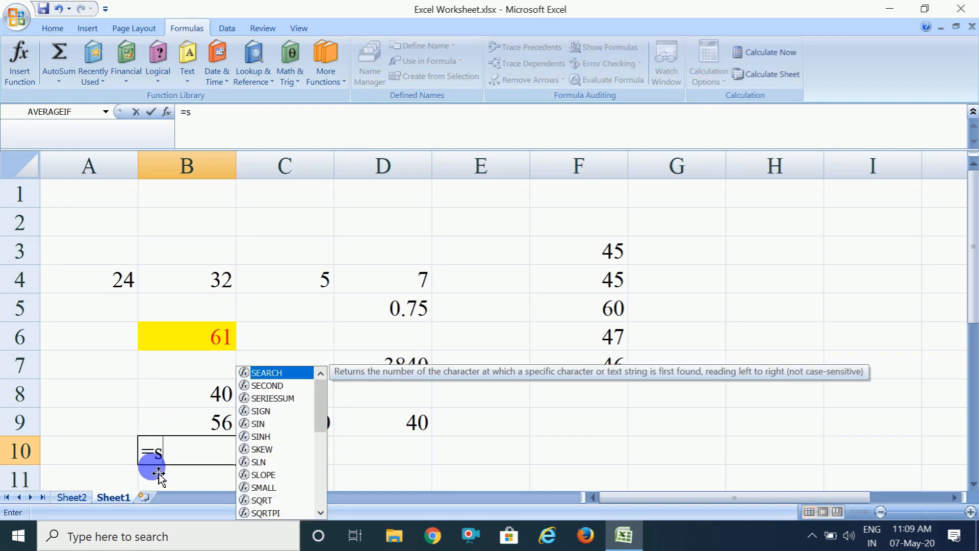
type("u")
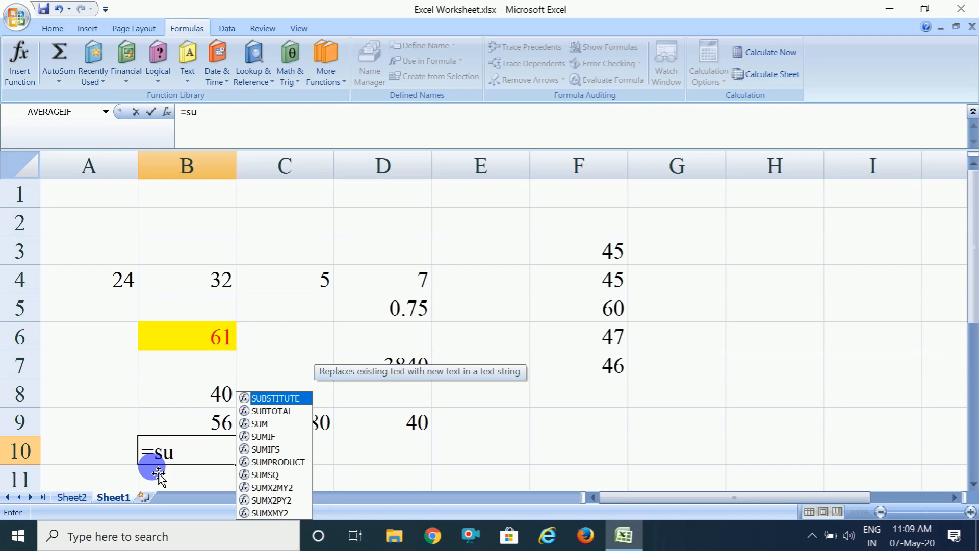
type("m(")
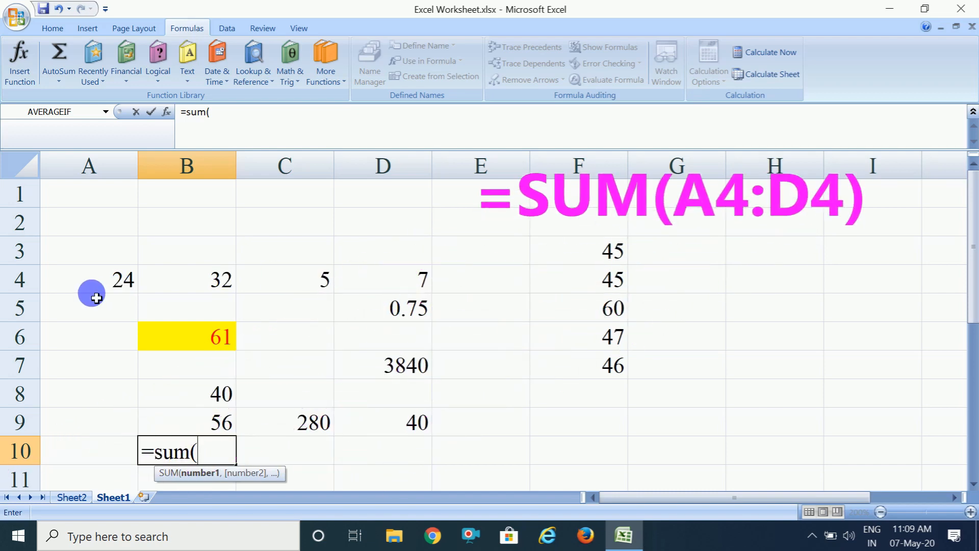
left_click_drag(96, 288, 372, 276)
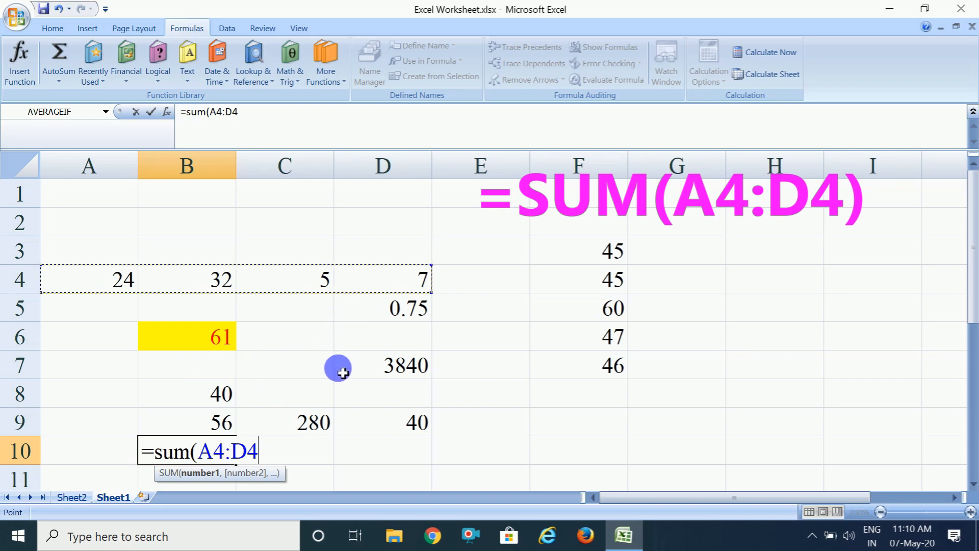
type(")")
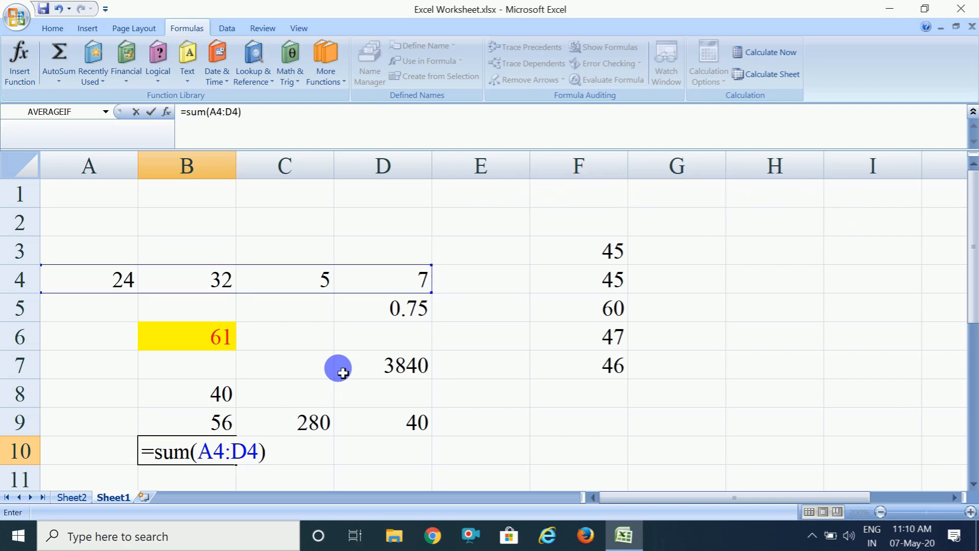
key("Tab")
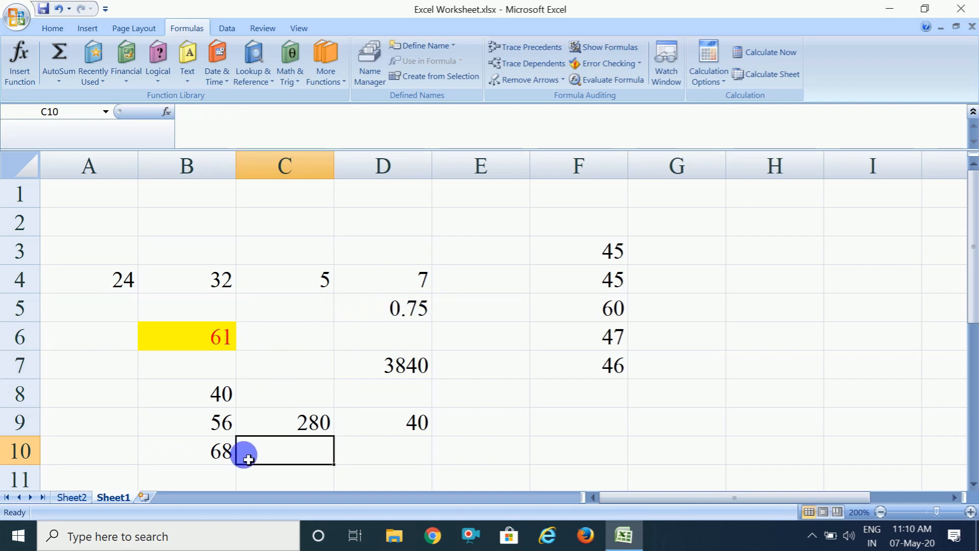
left_click(214, 462)
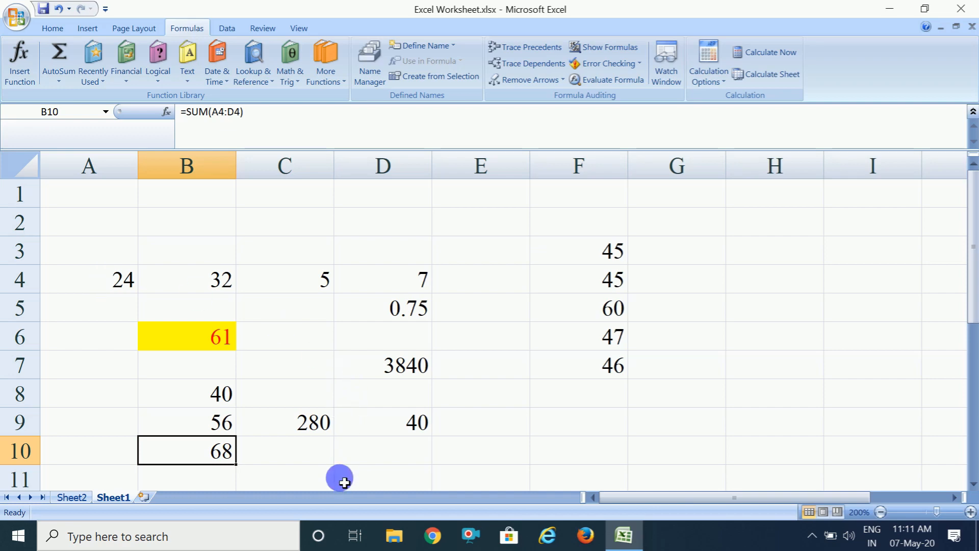
Enter a formula in cell D10 that references B8 and B4 separated by a comma, =B8,B4.
left_click(354, 461)
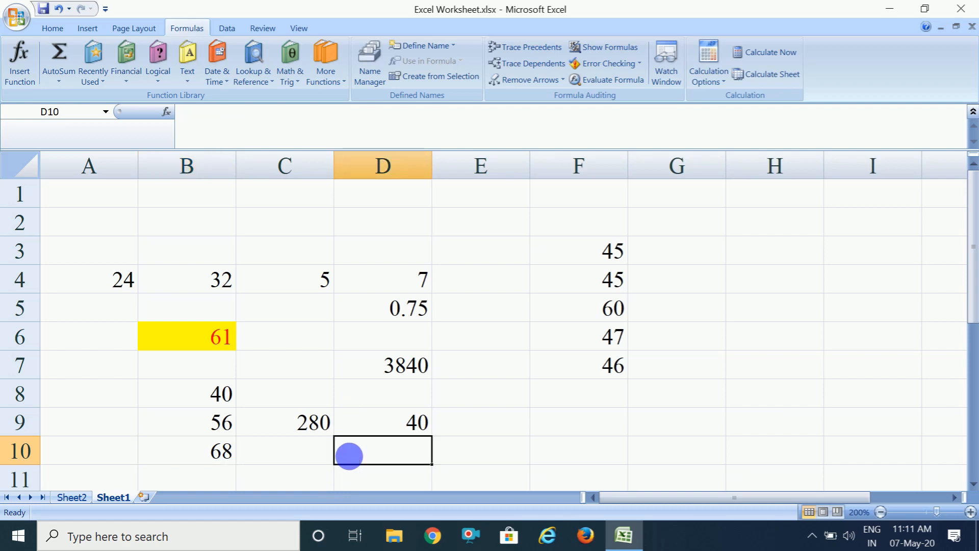
type("=")
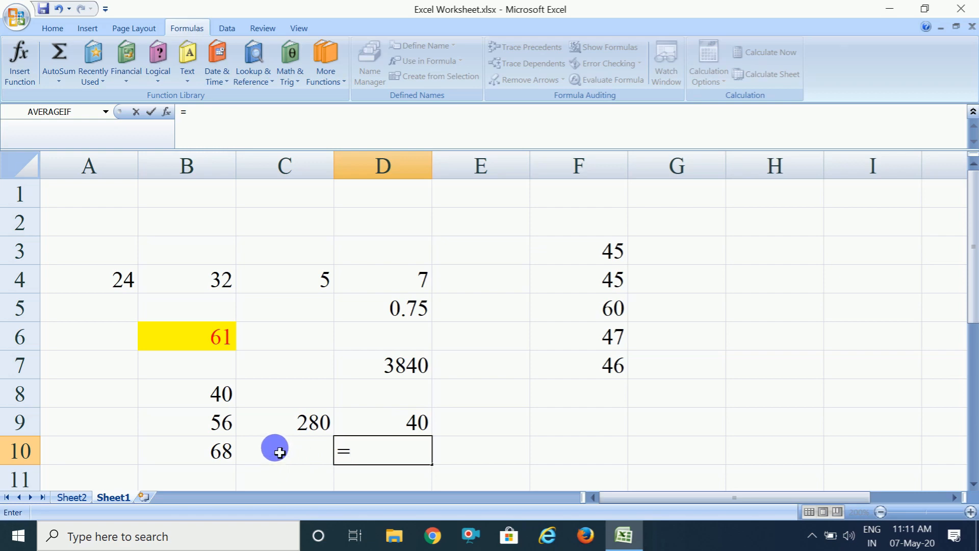
left_click(214, 399)
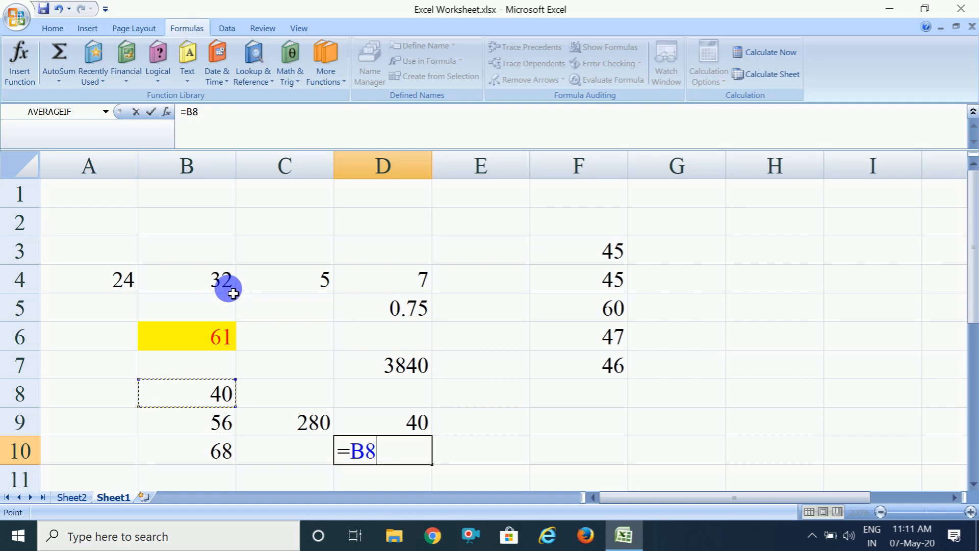
type(",")
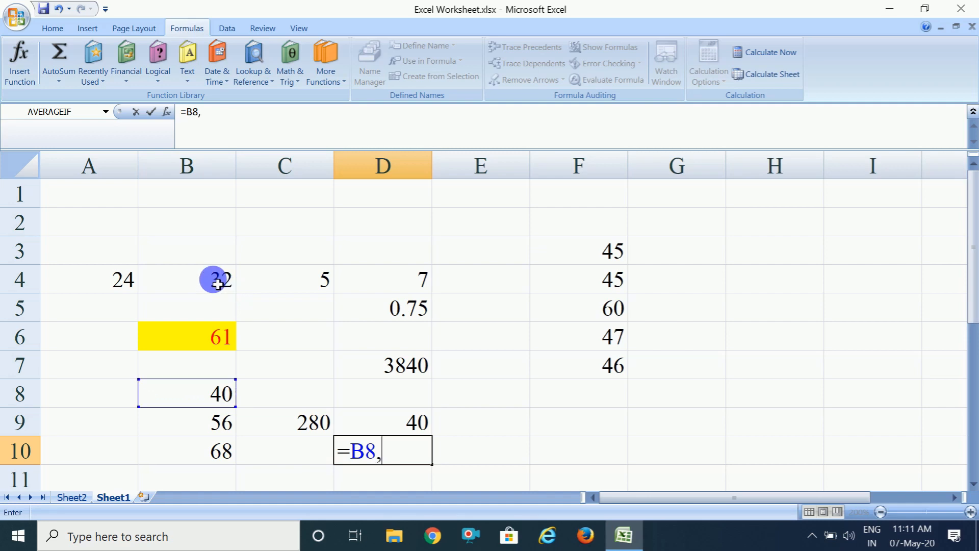
left_click(218, 284)
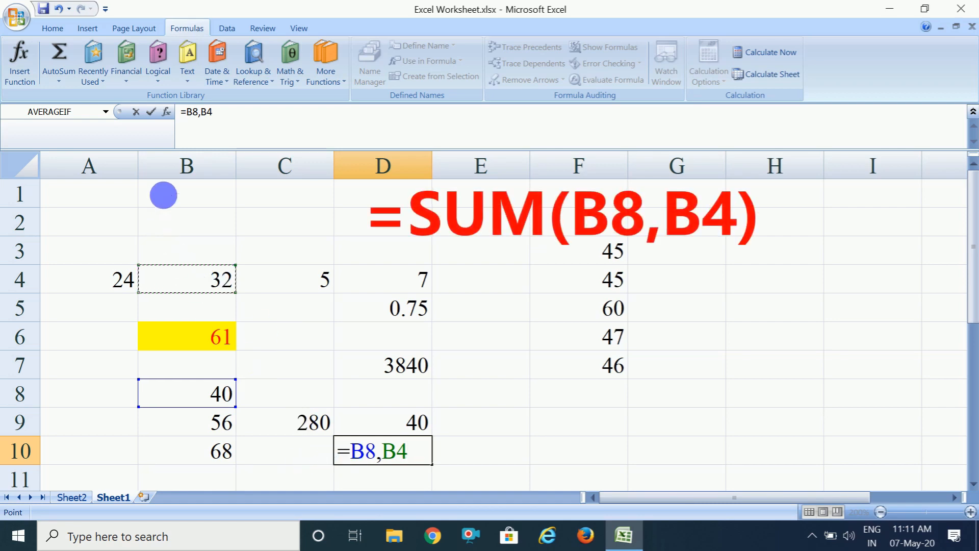
left_click(185, 113)
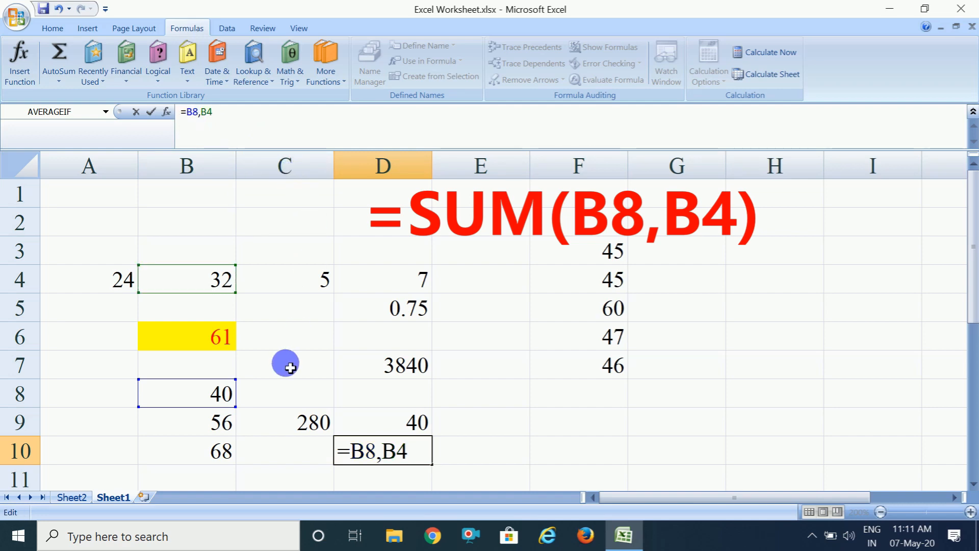
key("Tab")
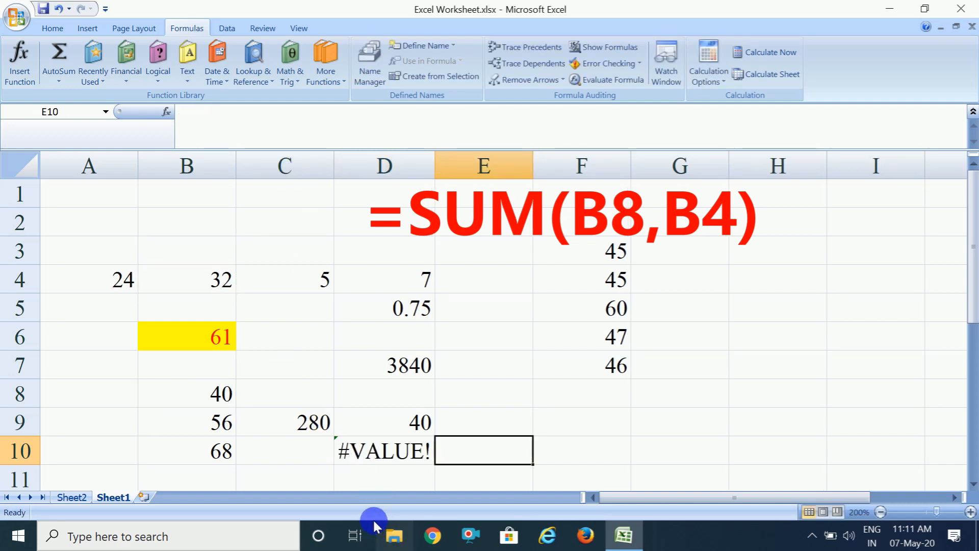
Wrap the two references in D10 in the SUM function so the formula reads =SUM(B8,B4).
left_click(363, 466)
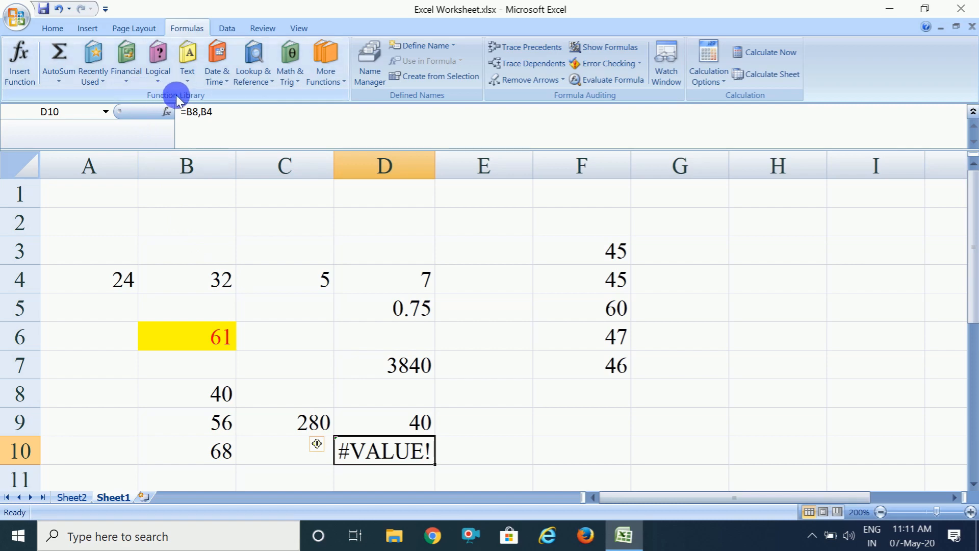
left_click(192, 114)
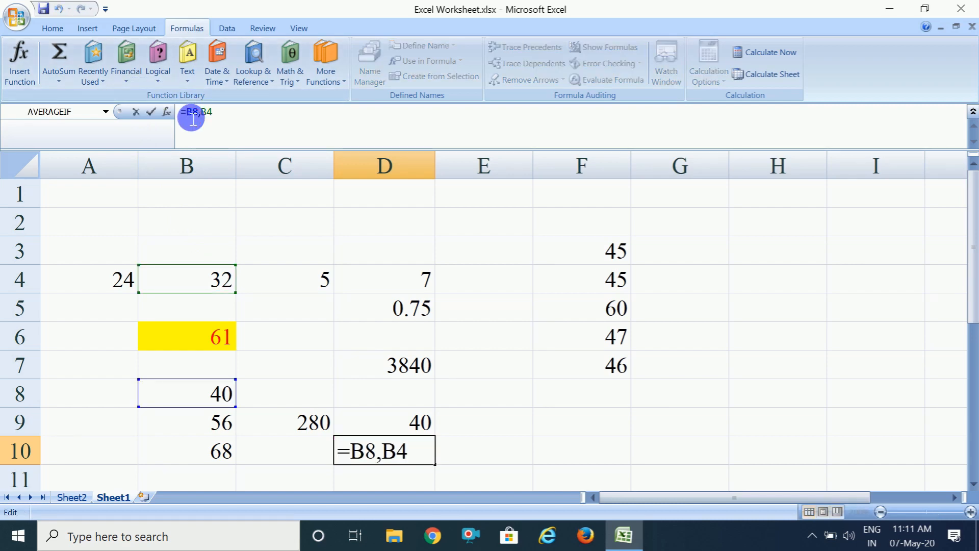
type("sum")
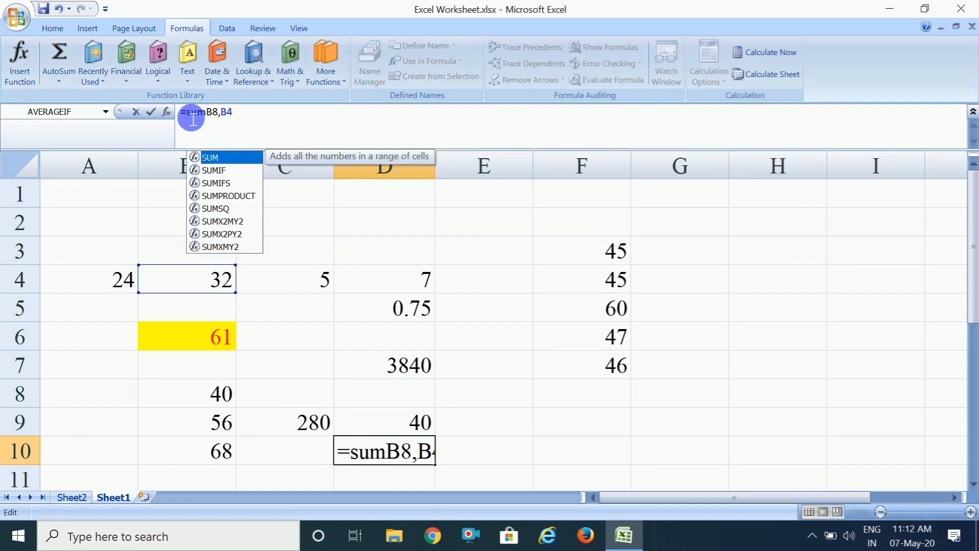
type("(")
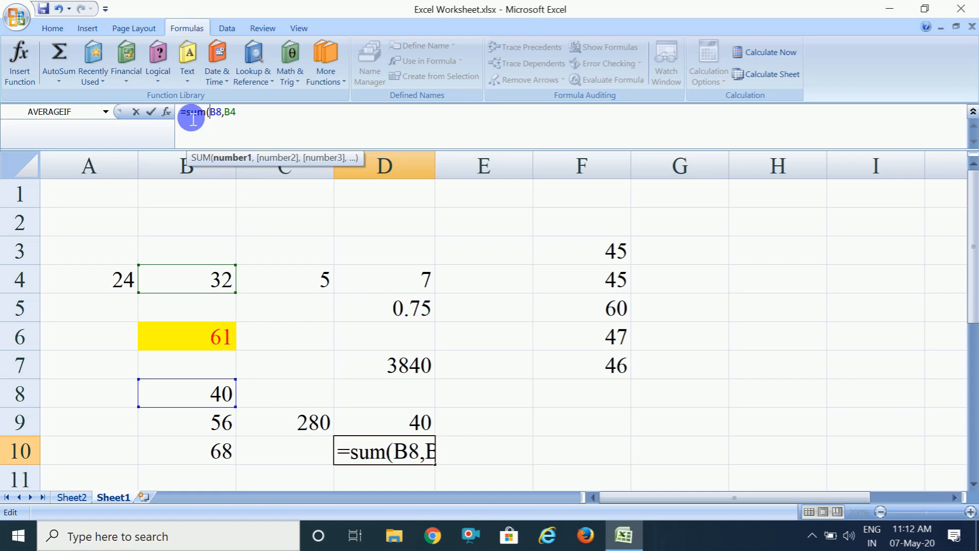
left_click(255, 119)
type(")")
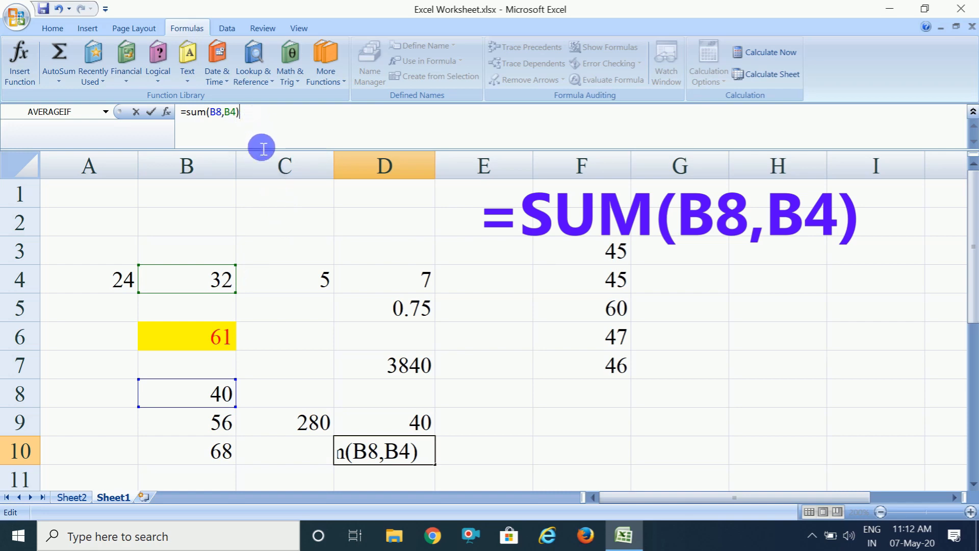
key("Tab")
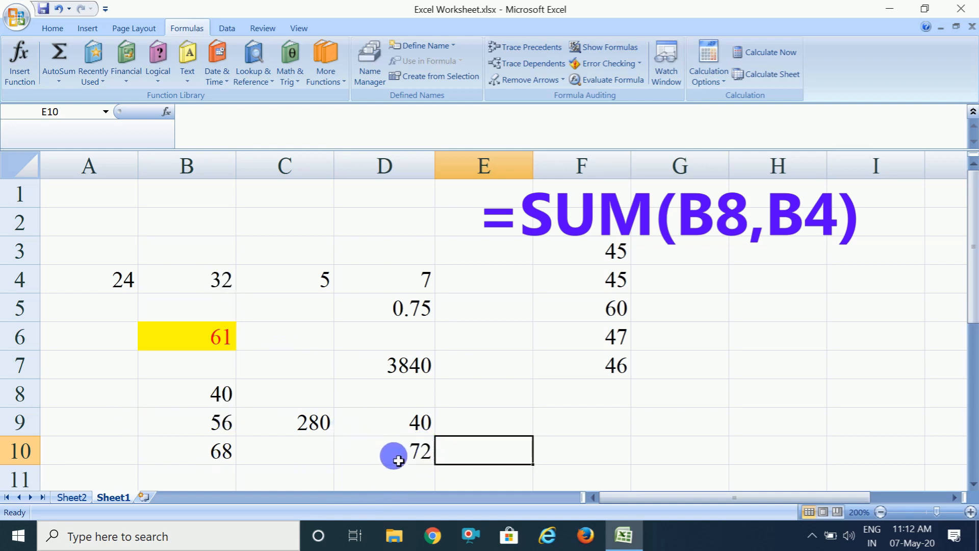
left_click(400, 451)
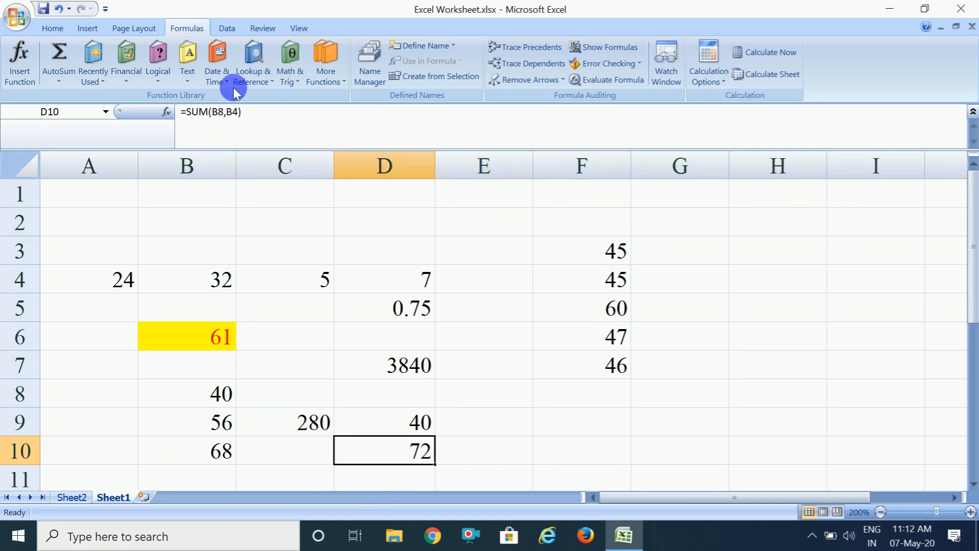